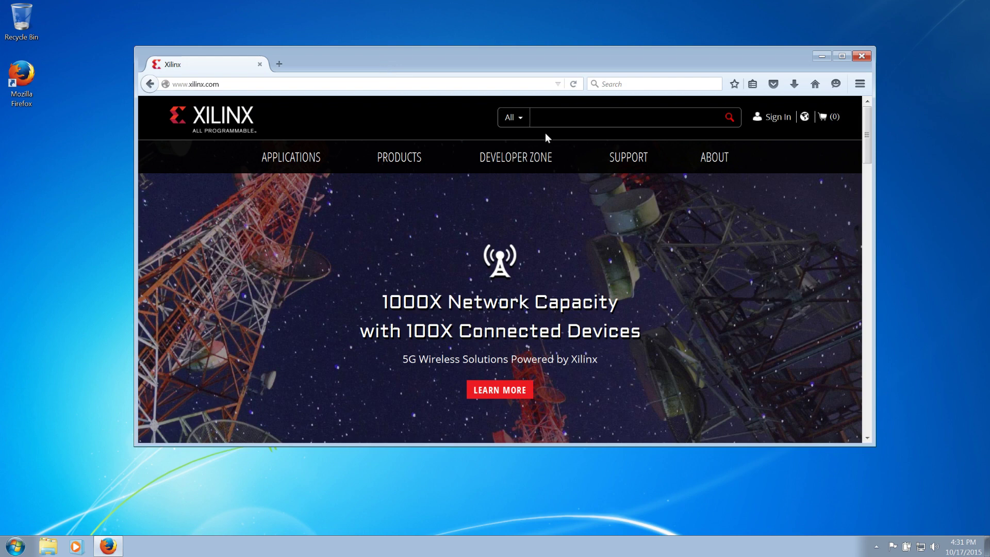
Open the Embedded Development downloads under Support > Downloads & Licensing and enlarge the browser window.
mouse_move(625, 158)
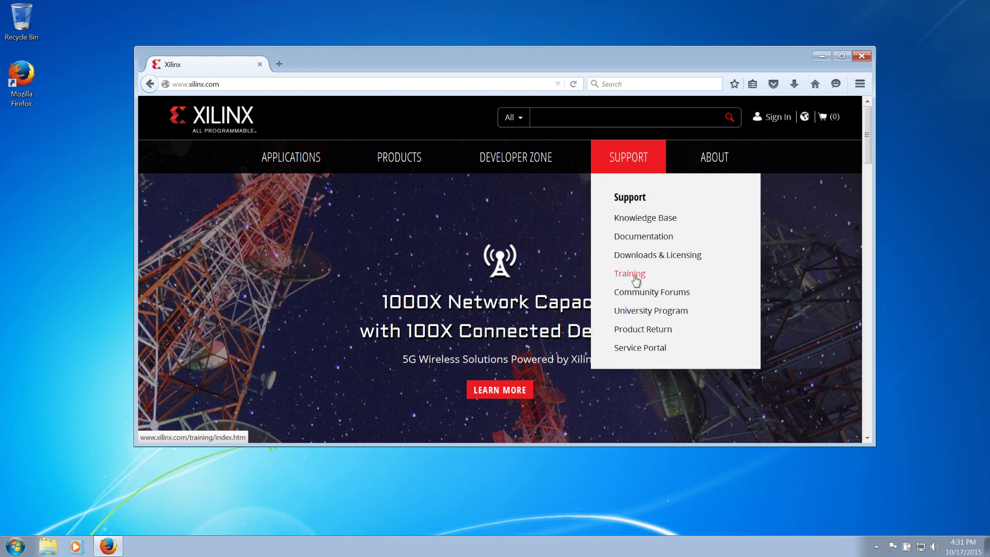
click(639, 255)
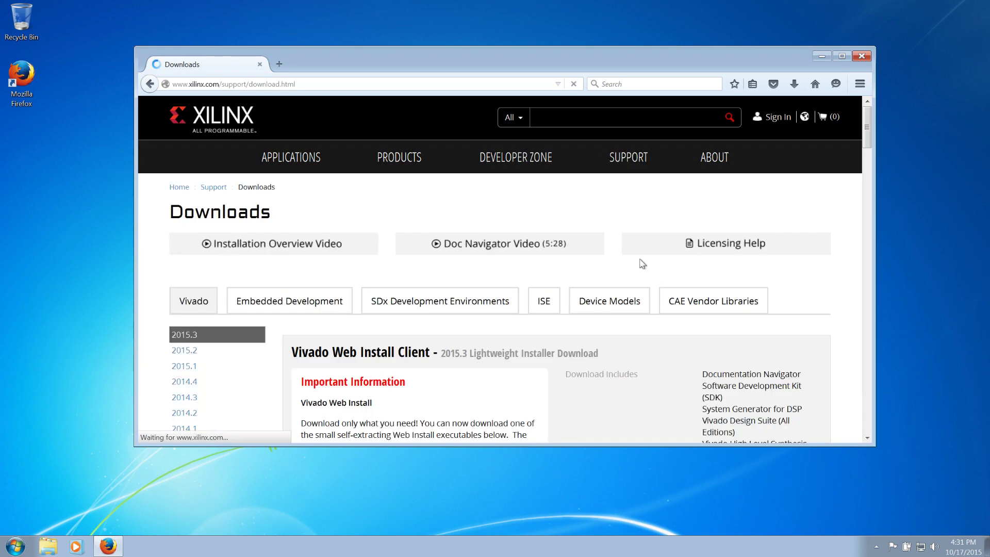
click(295, 303)
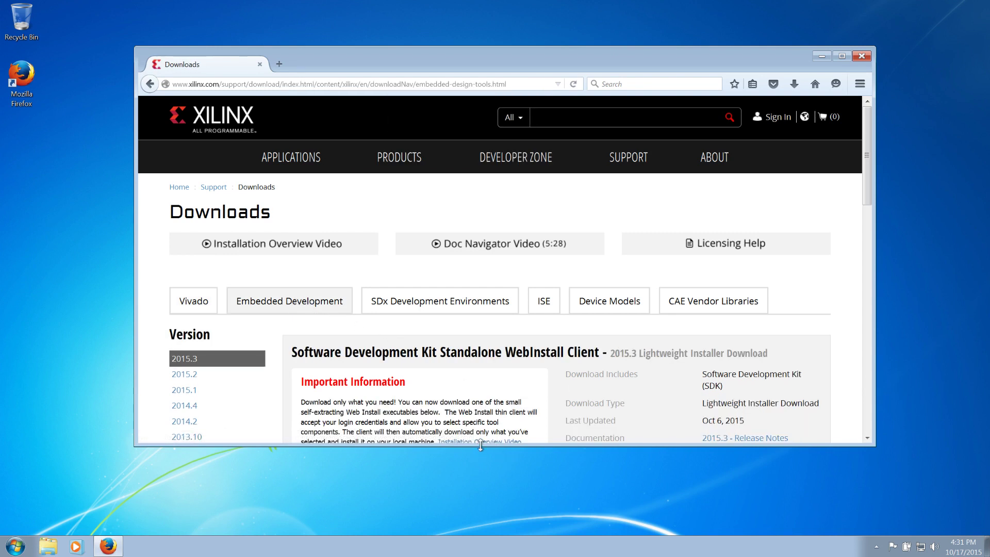
drag(479, 446, 476, 522)
scroll(475, 511, down, 6)
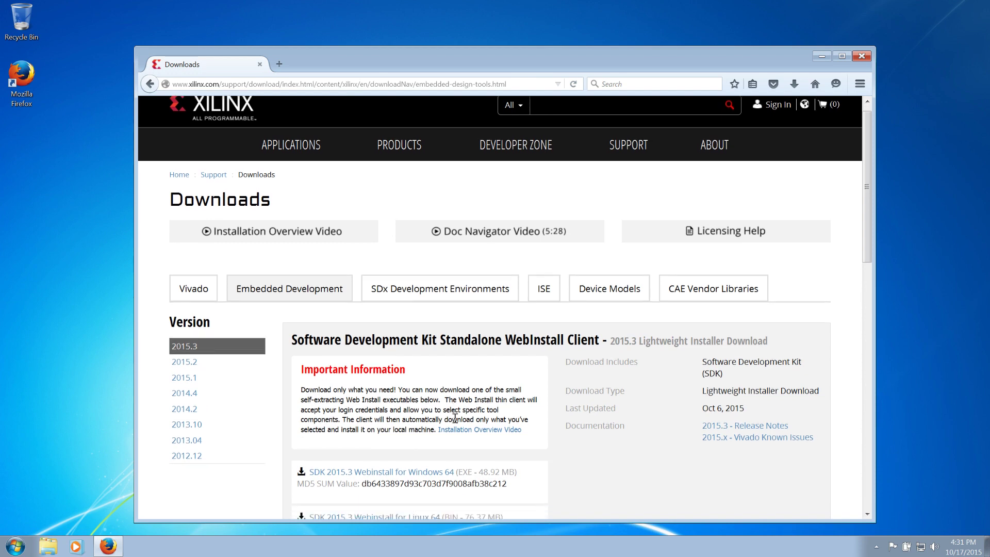
Start the SDK 2015.3 Windows 64 web installer download and sign in with the Xilinx account credentials.
click(384, 173)
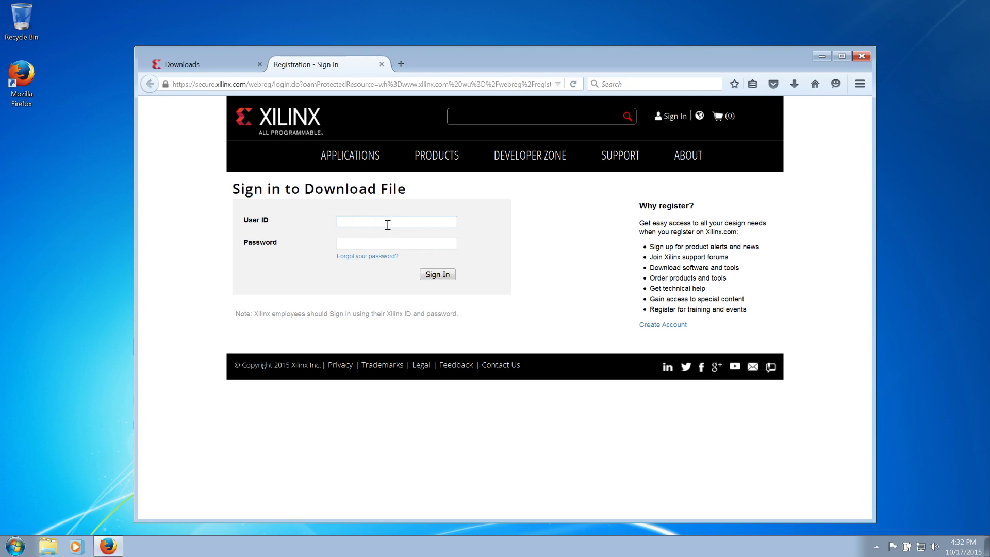
key(Tab)
text(*********)
click(433, 274)
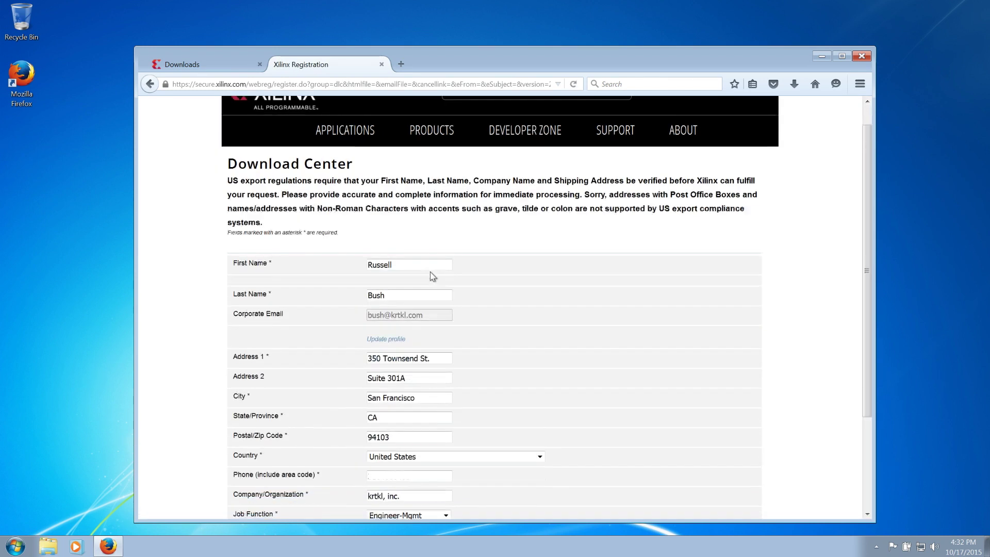
Submit the registration form, save Xilinx_SDK_2015.3_0929_1_Win64.exe, and show it in its folder.
scroll(430, 274, down, 5)
click(238, 443)
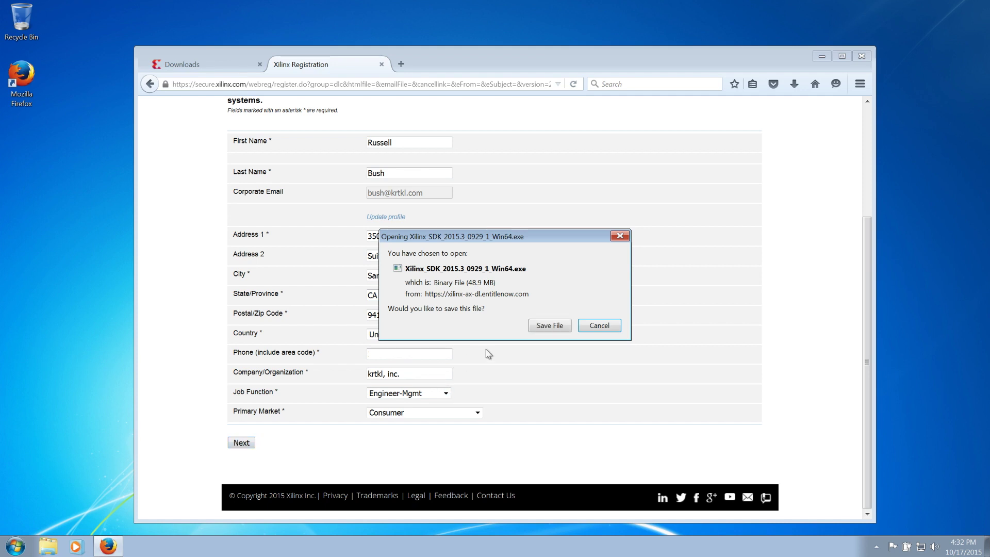
click(555, 328)
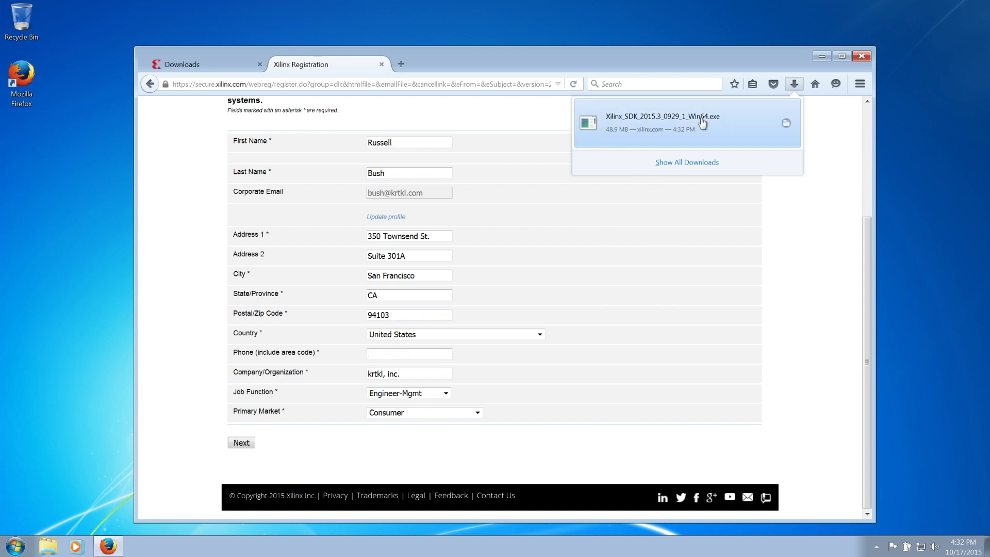
click(787, 125)
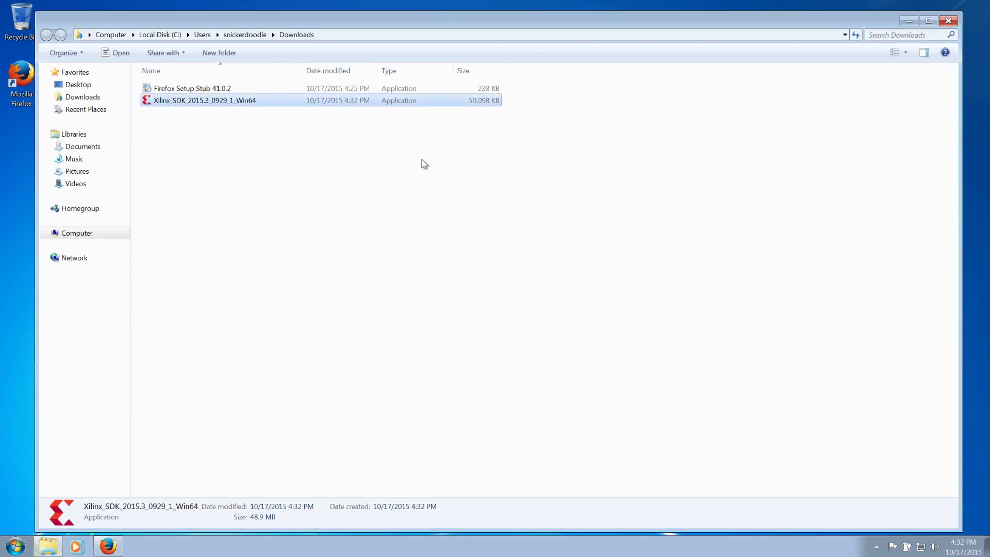
Run the Xilinx SDK installer as administrator, approving the UAC prompt.
right_click(248, 103)
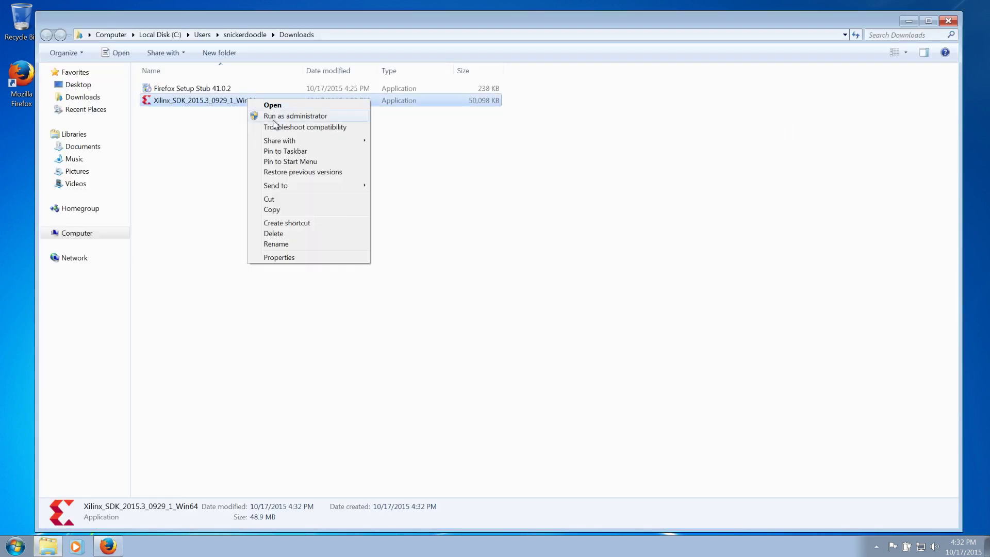
click(273, 118)
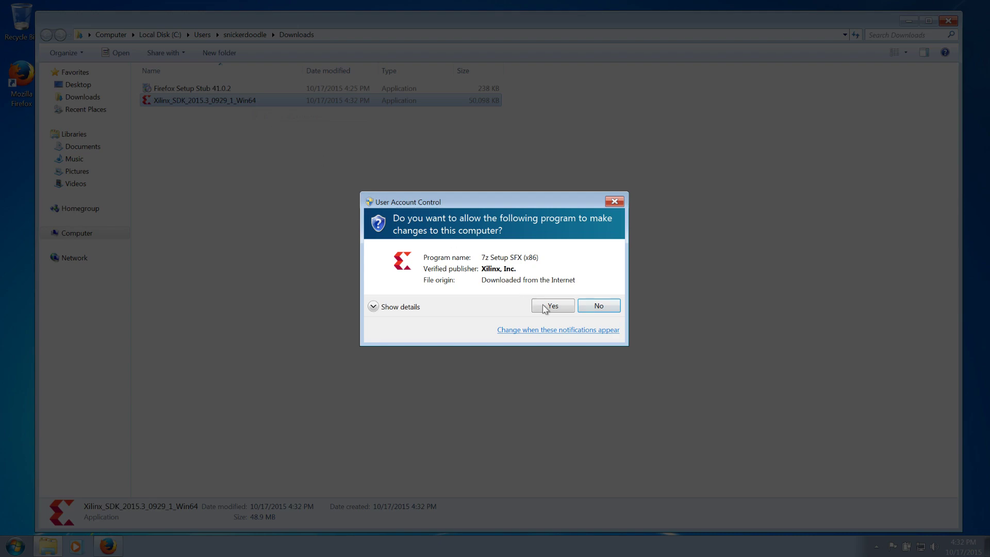
click(553, 306)
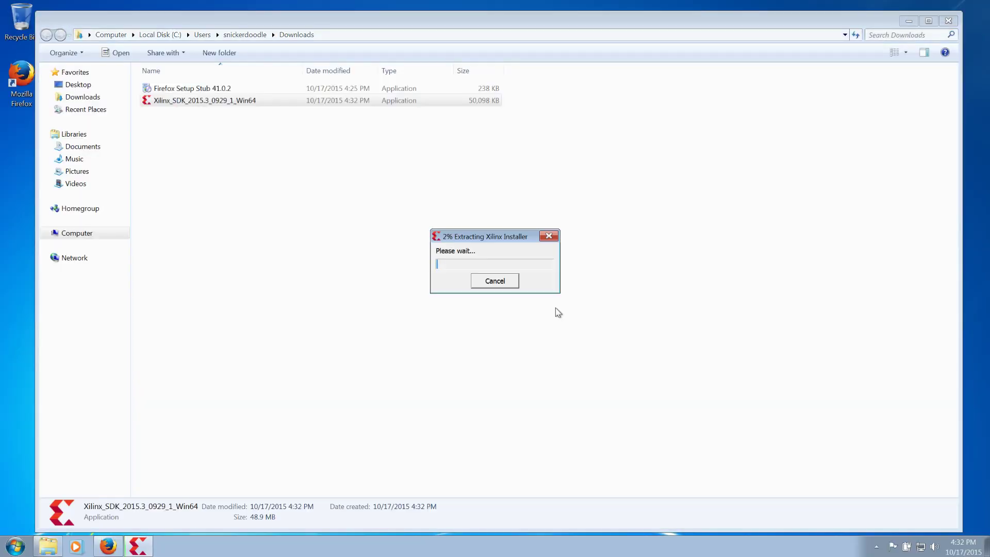
Close the Downloads folder, minimize Firefox, and allow Java through the firewall.
click(948, 20)
click(822, 56)
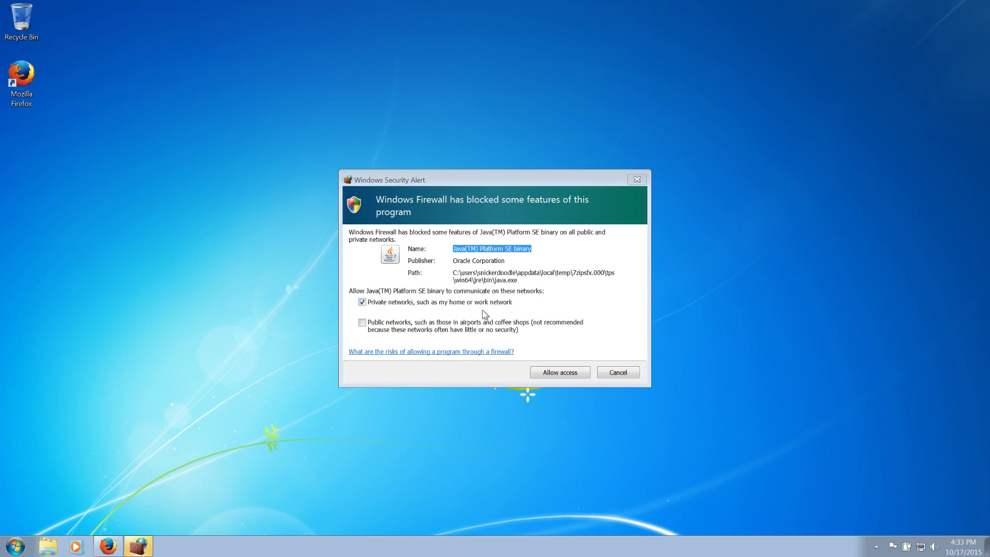
click(553, 372)
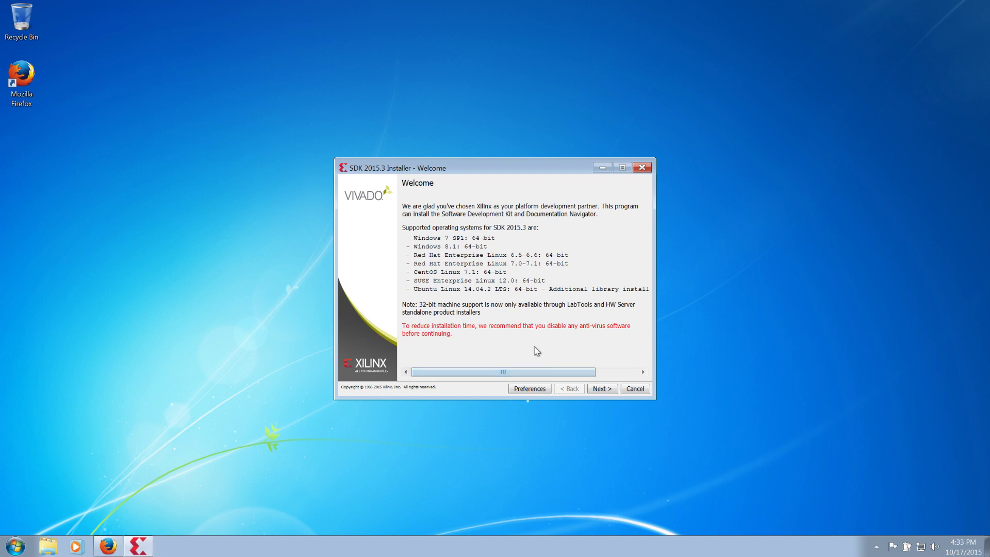
Move past the welcome page and enter the Xilinx account password.
click(606, 391)
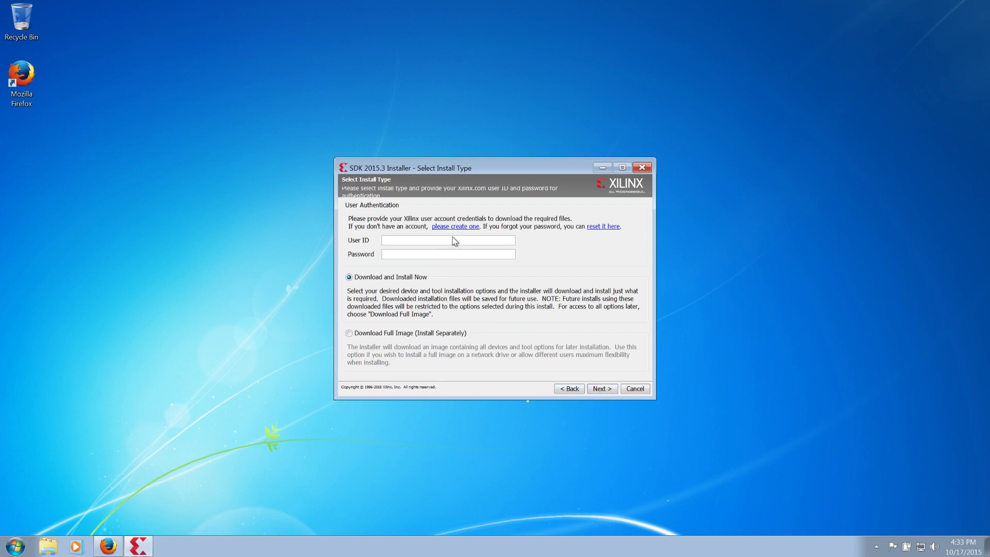
text(*******)
click(600, 389)
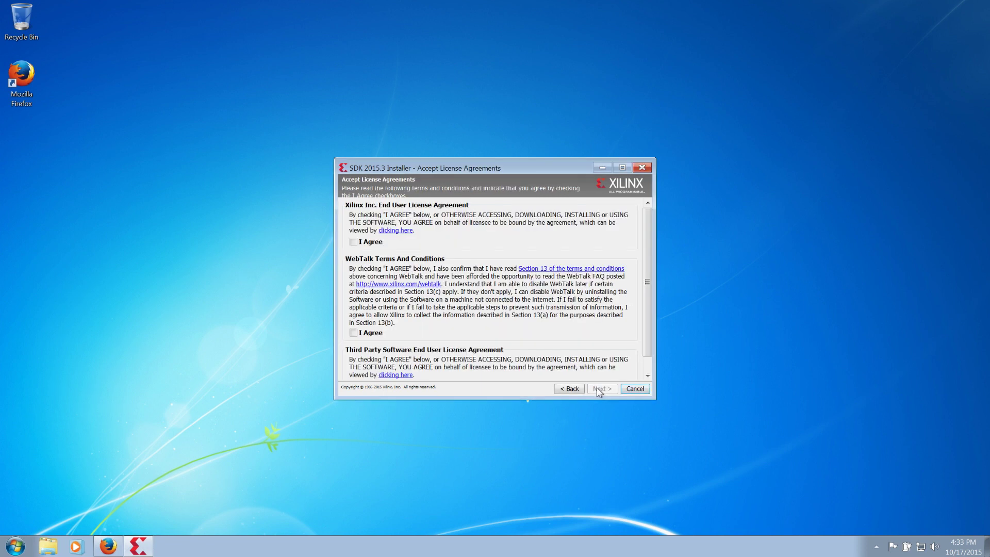
Accept the Xilinx EULA, WebTalk terms, and third-party software license agreements.
click(372, 243)
click(370, 334)
scroll(441, 336, down, 3)
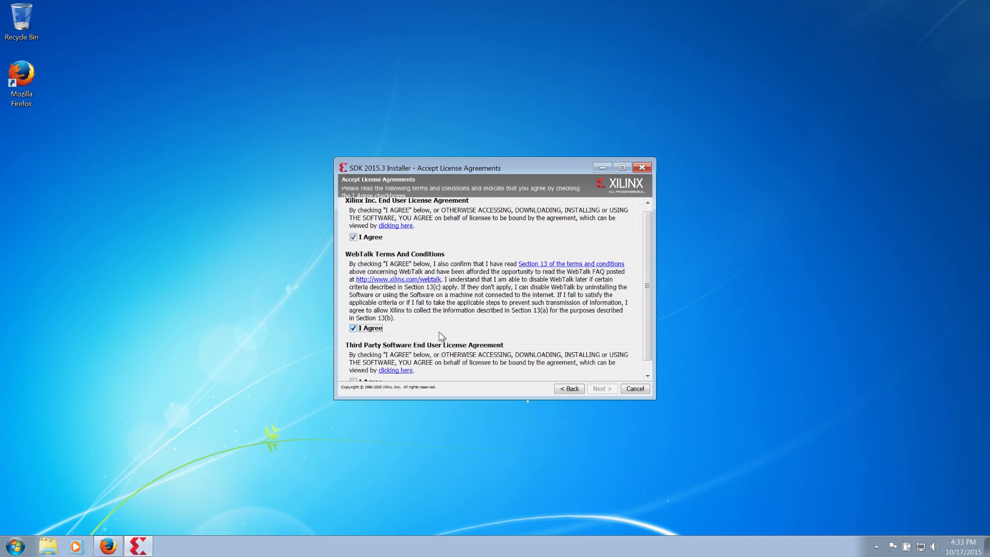
scroll(441, 336, down, 1)
click(354, 375)
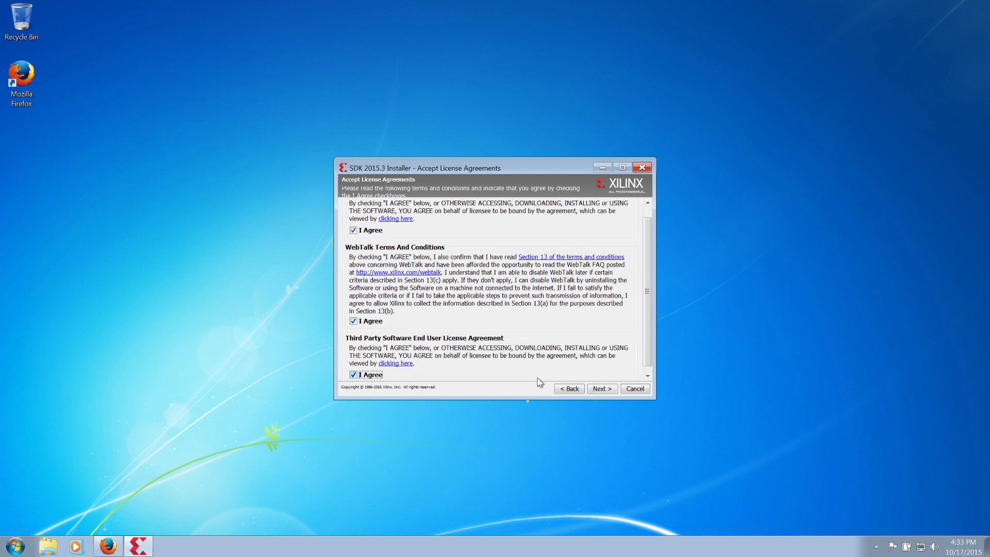
click(594, 389)
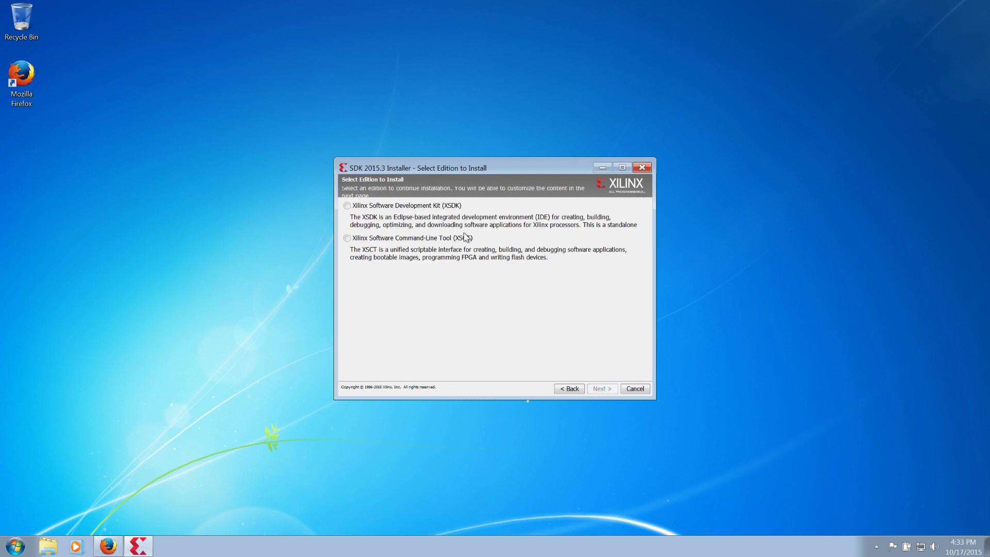
Install the XSDK edition with default components for all users into a new C:\Xilinx folder.
click(443, 206)
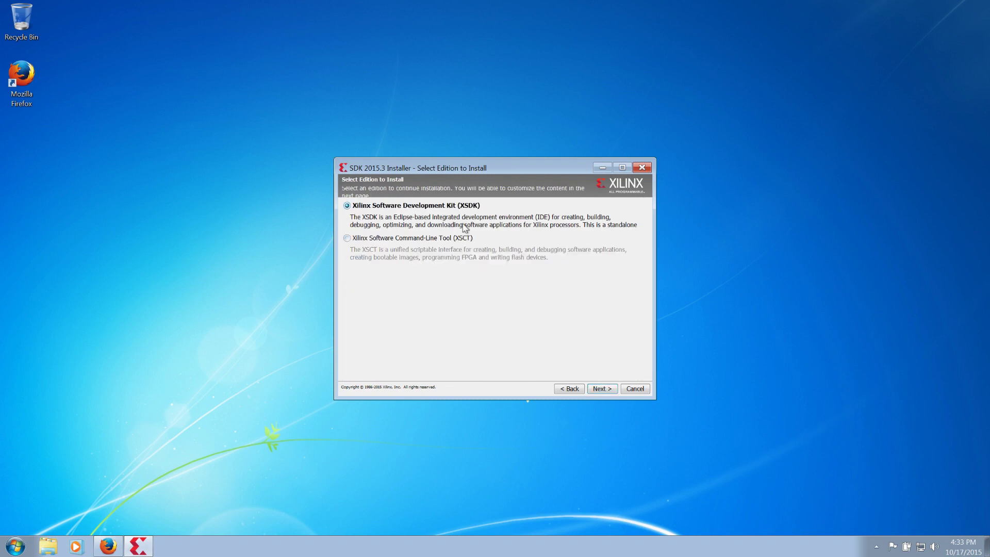
click(598, 392)
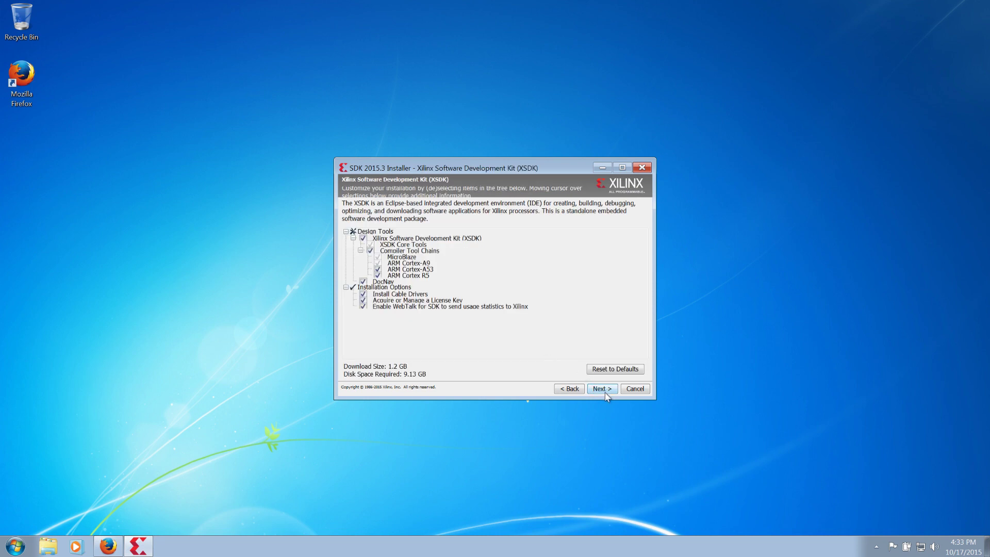
click(605, 392)
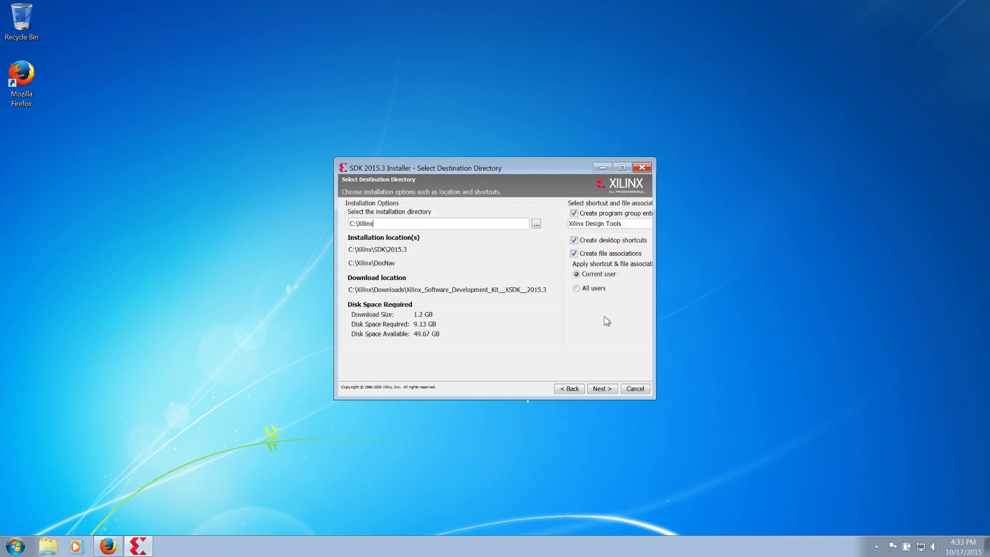
click(599, 290)
click(608, 390)
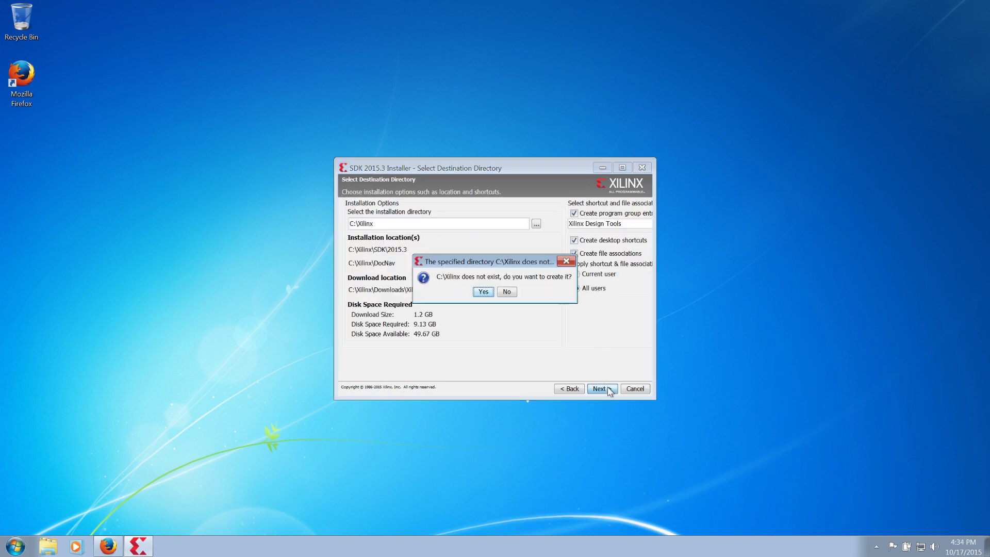
click(484, 292)
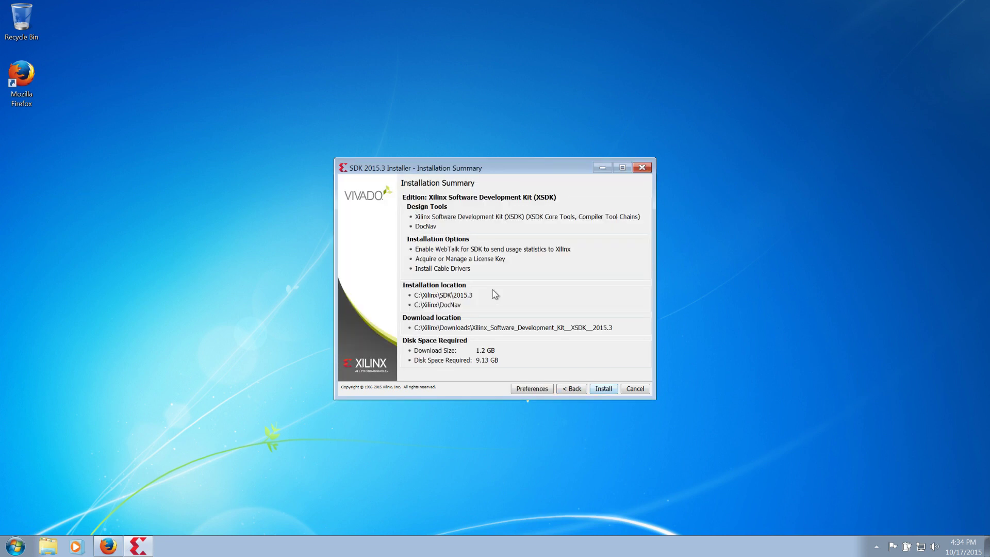
click(612, 392)
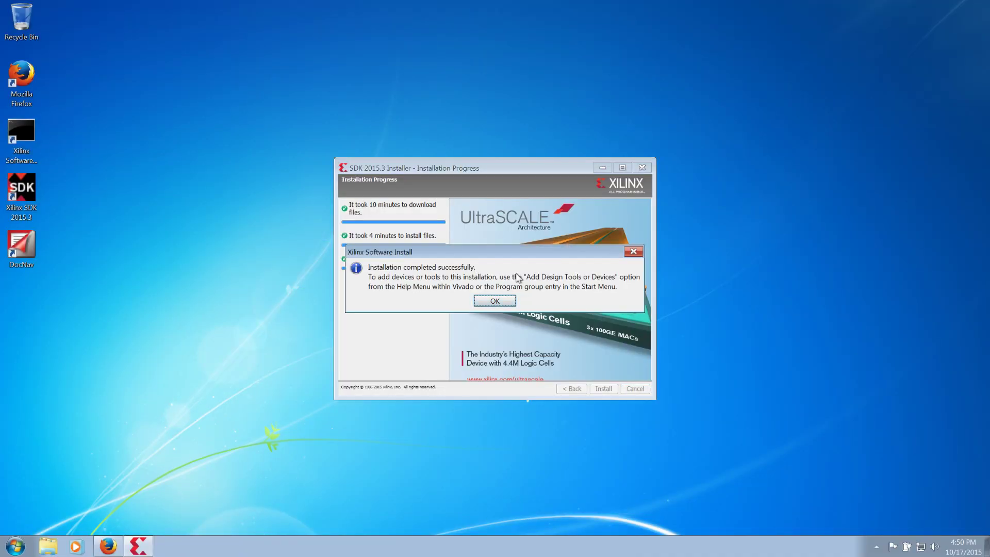
Dismiss the installation-complete message and allow Java through the Windows Firewall.
click(495, 301)
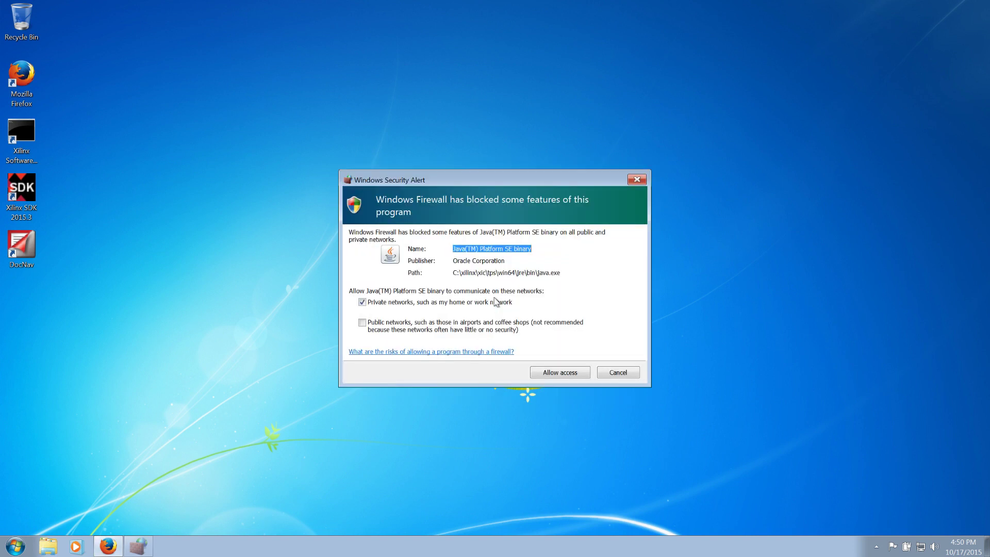
click(547, 374)
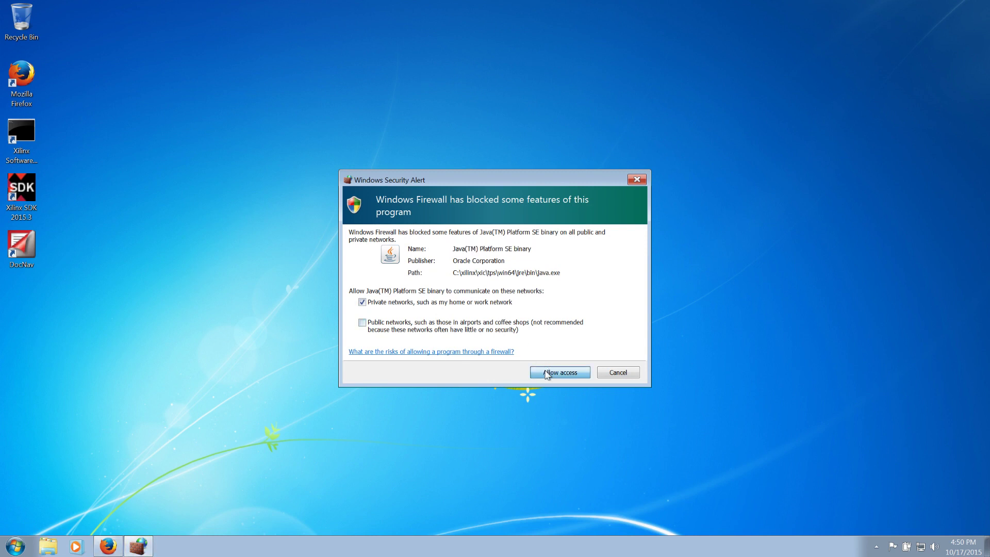
click(547, 373)
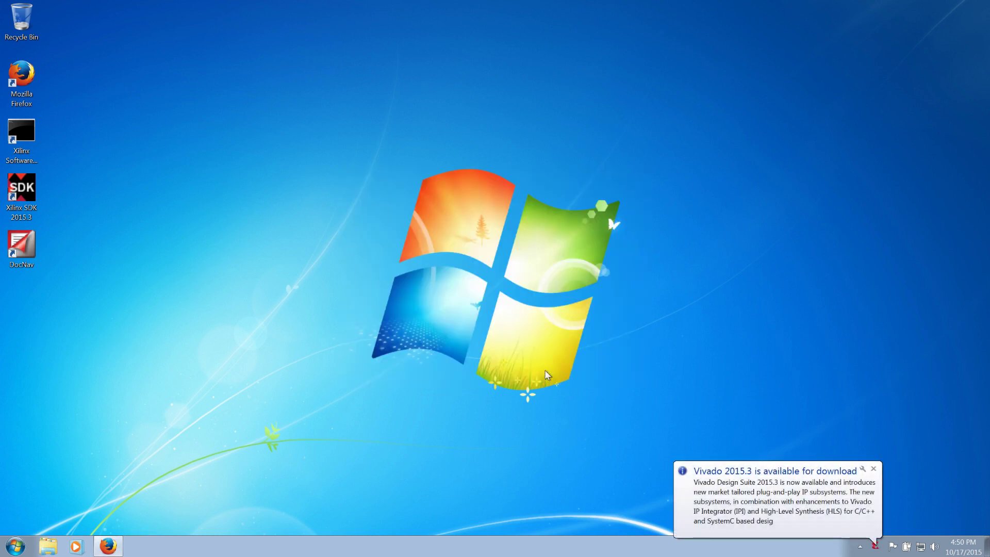
Launch Xilinx SDK 2015.3 on the default workspace and allow eclipse through the firewall.
double_click(17, 193)
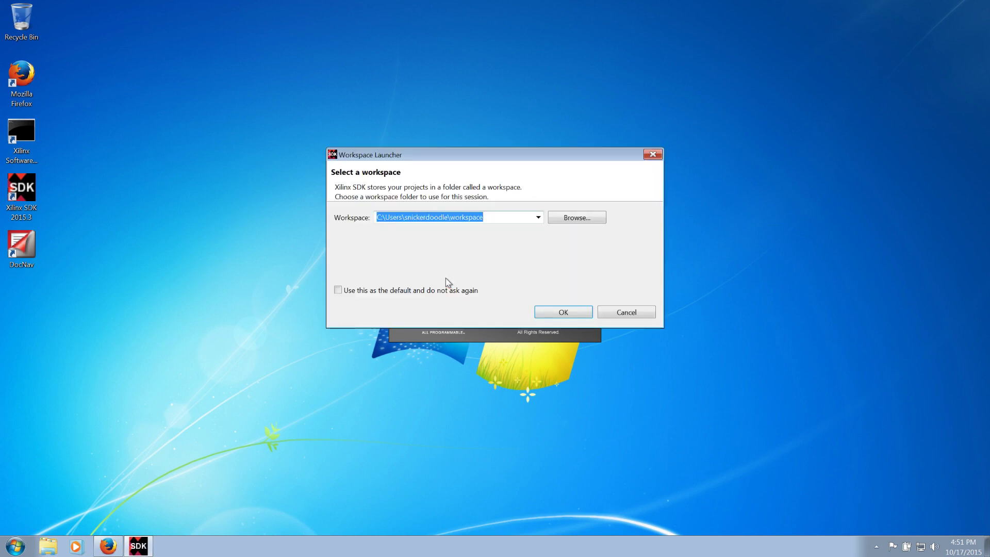
click(559, 314)
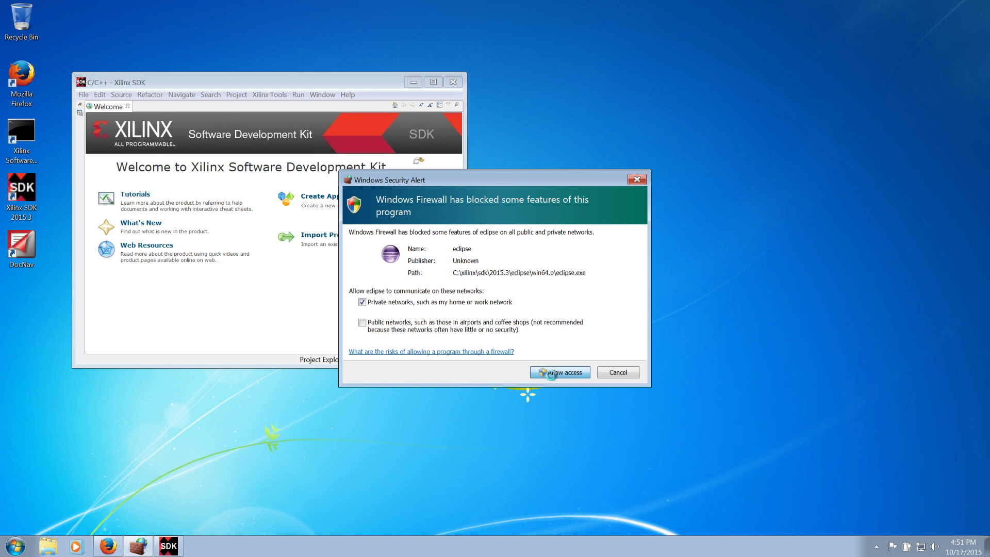
click(552, 380)
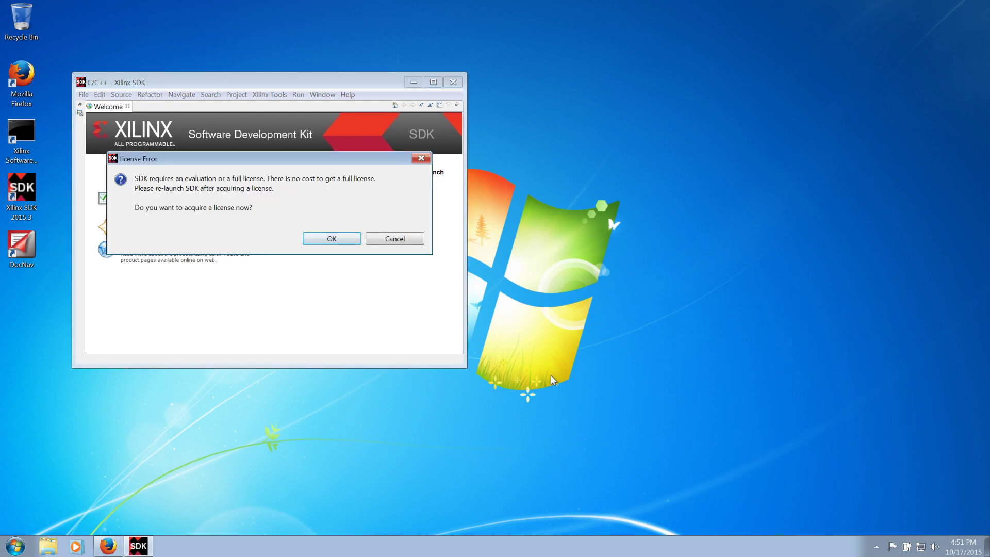
Accept the License Error prompt, choose the free SDK/WebPACK licence option, and connect to Xilinx licensing.
click(338, 240)
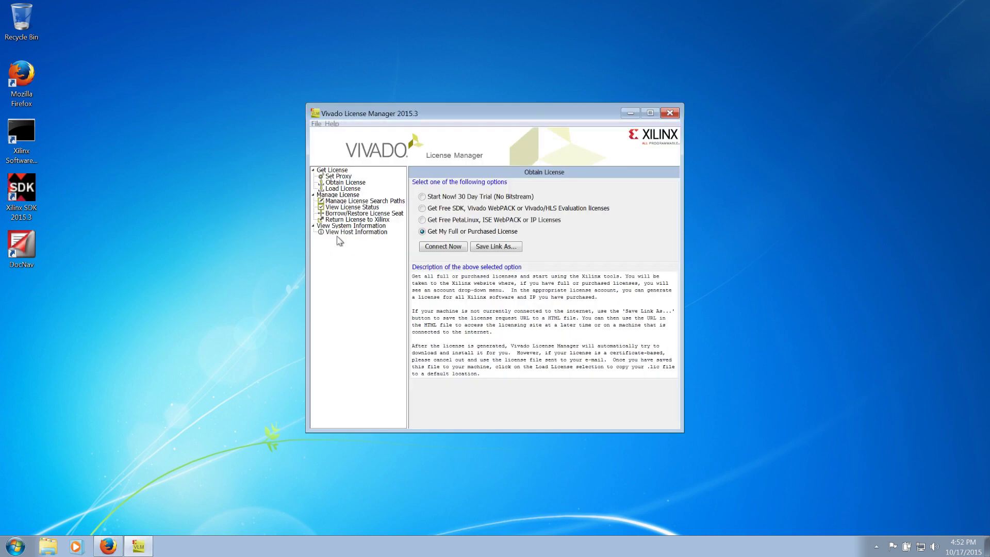
click(421, 208)
click(439, 247)
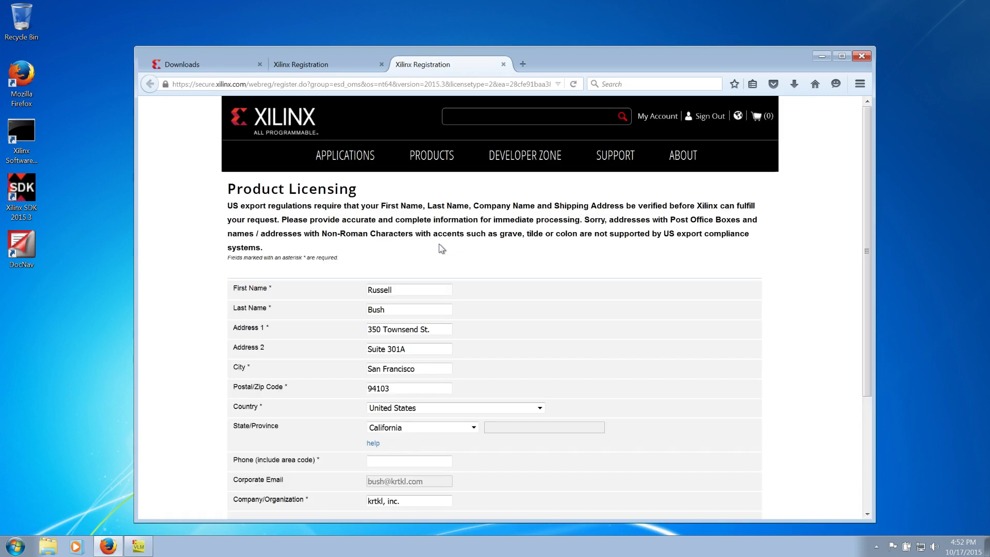
Submit registration, select the MicroBlaze SDK Standalone licence, generate it node-locked, then minimize Firefox.
scroll(442, 249, down, 5)
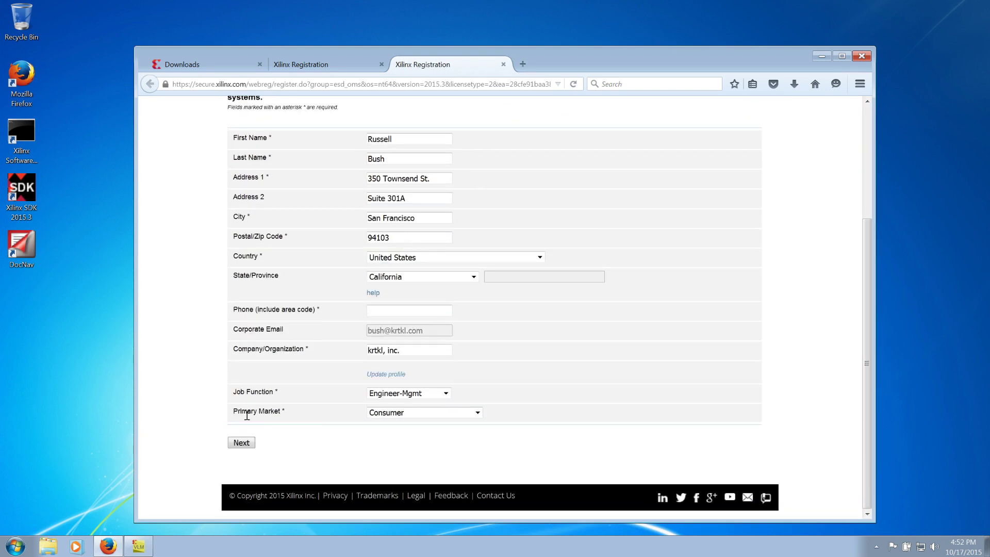
click(237, 445)
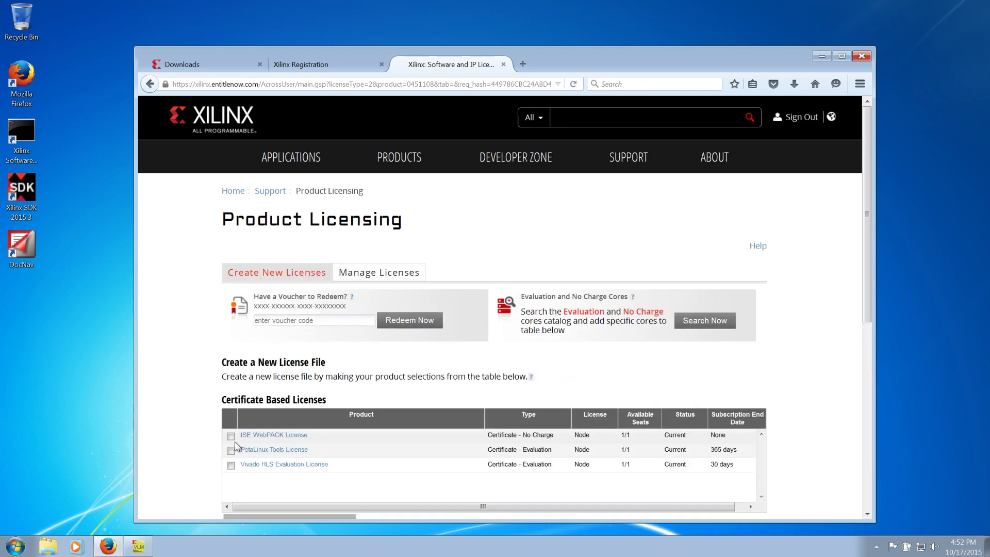
scroll(236, 447, down, 5)
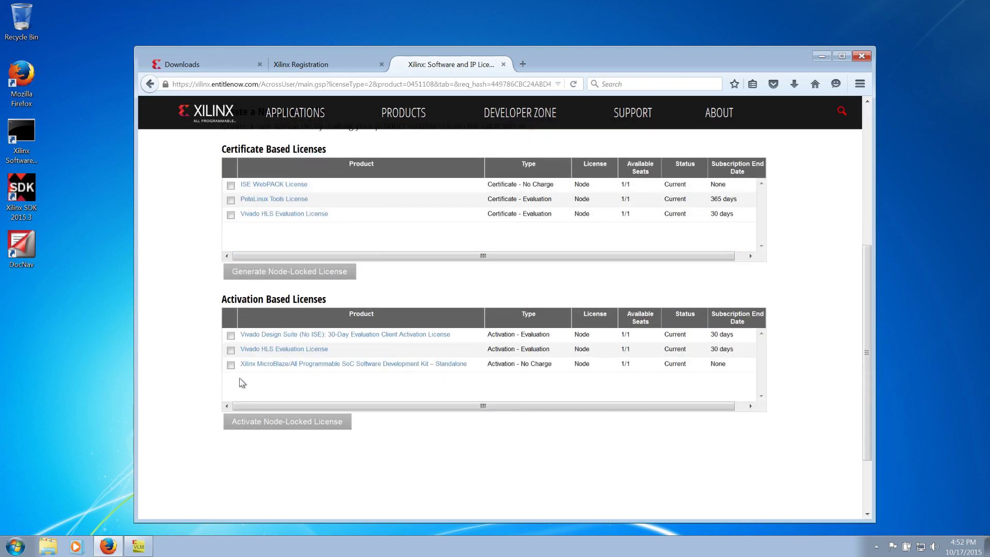
click(230, 365)
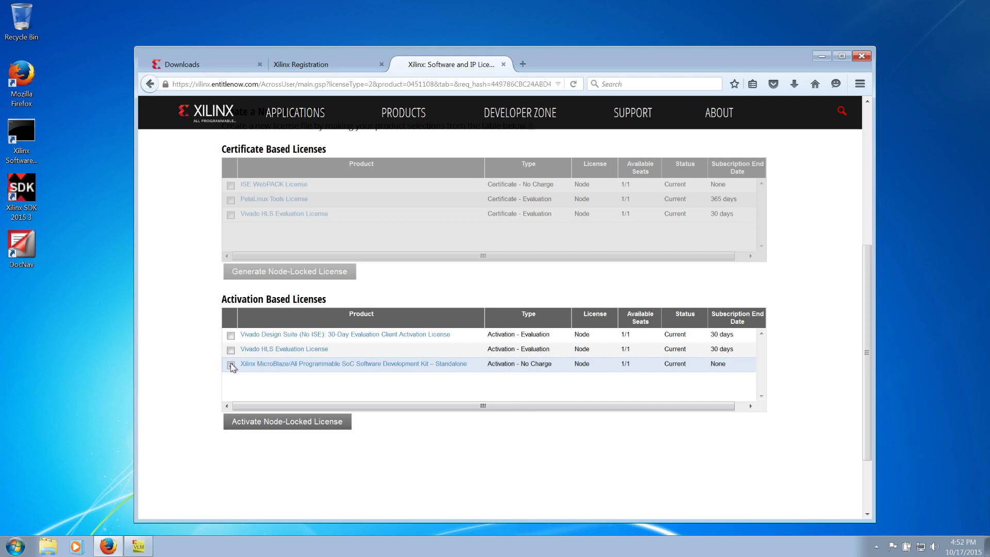
click(283, 421)
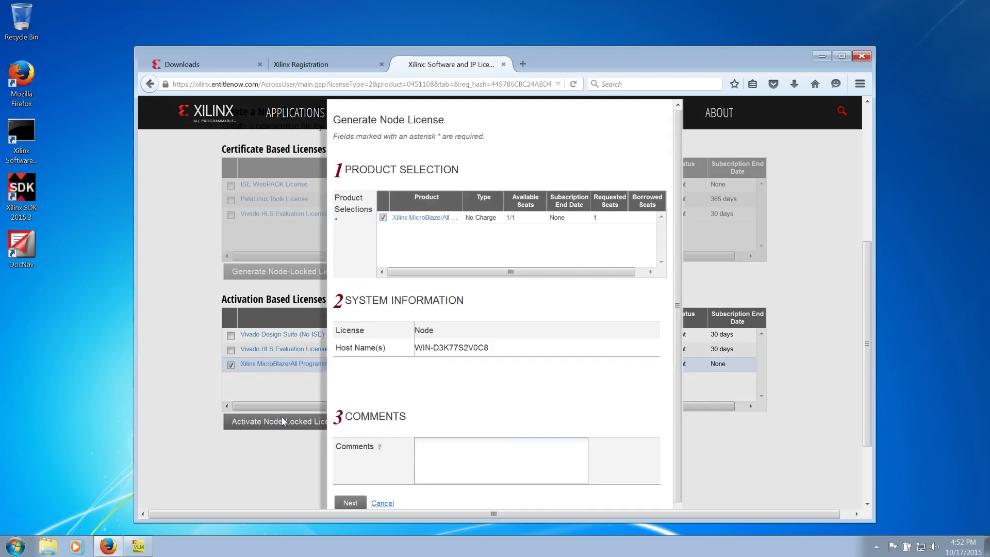
click(349, 503)
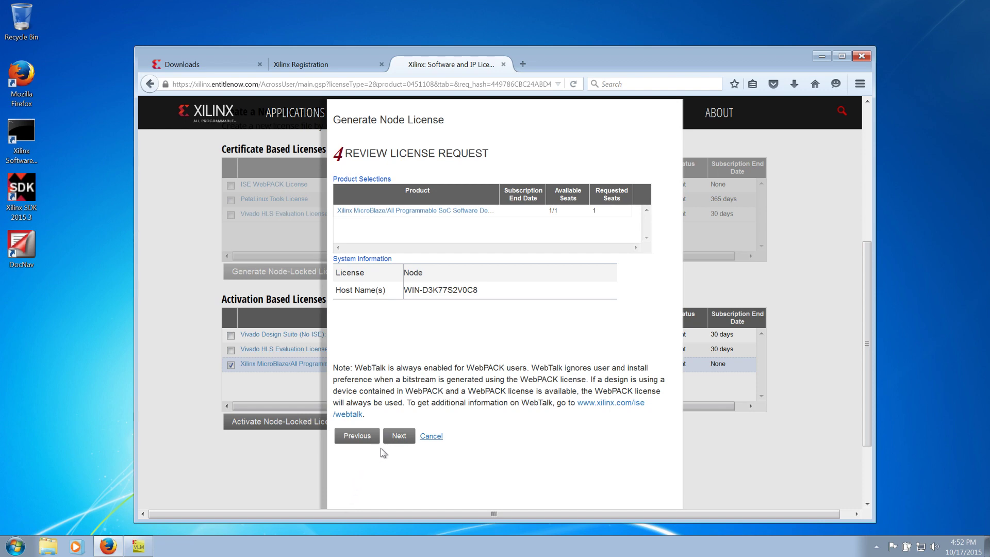
click(398, 436)
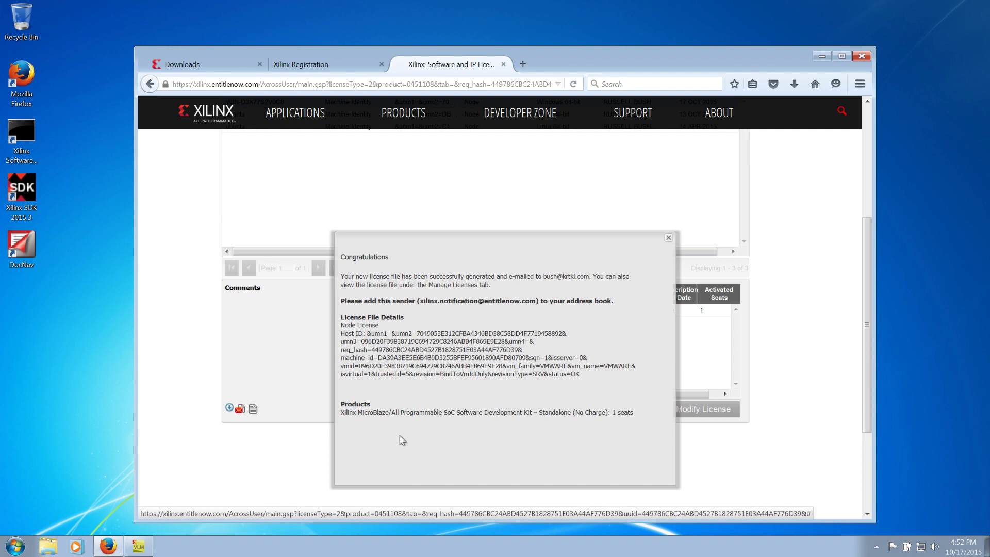
click(821, 56)
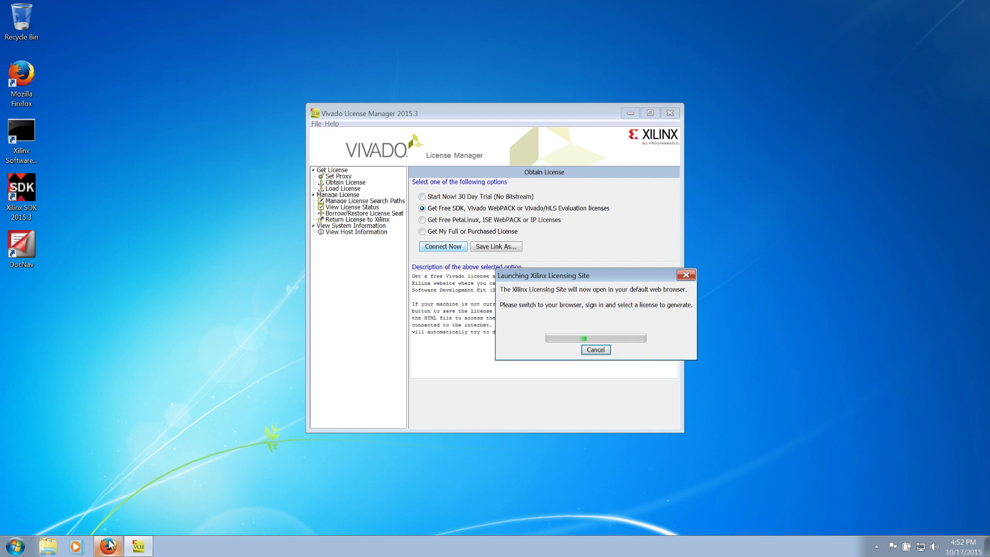
Acknowledge the successful licence activation and exit Vivado License Manager.
mouse_move(109, 545)
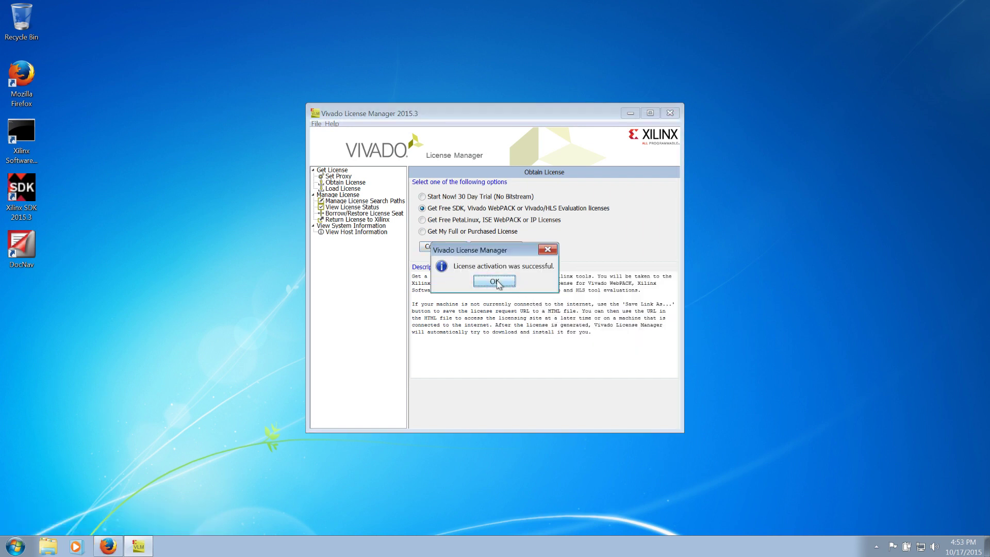
click(496, 282)
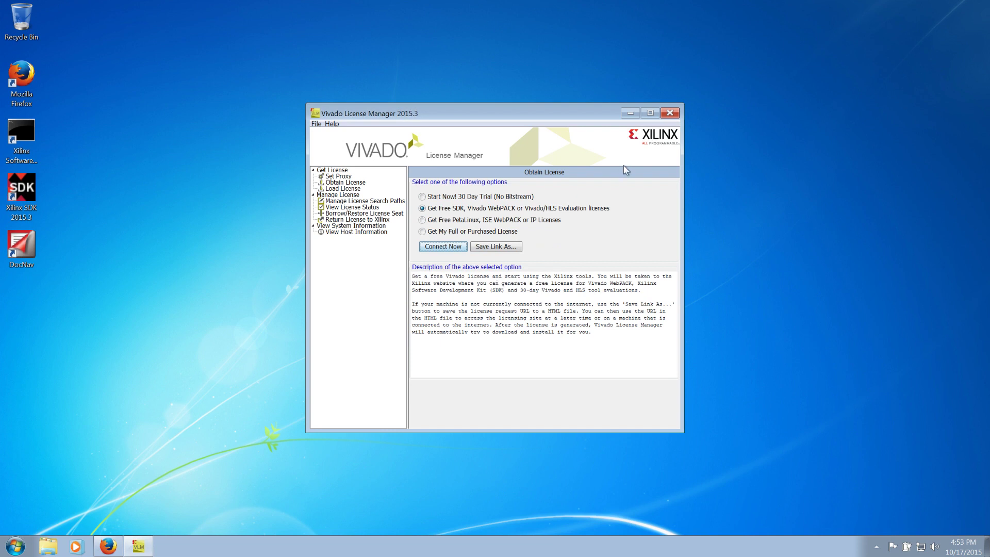
click(671, 113)
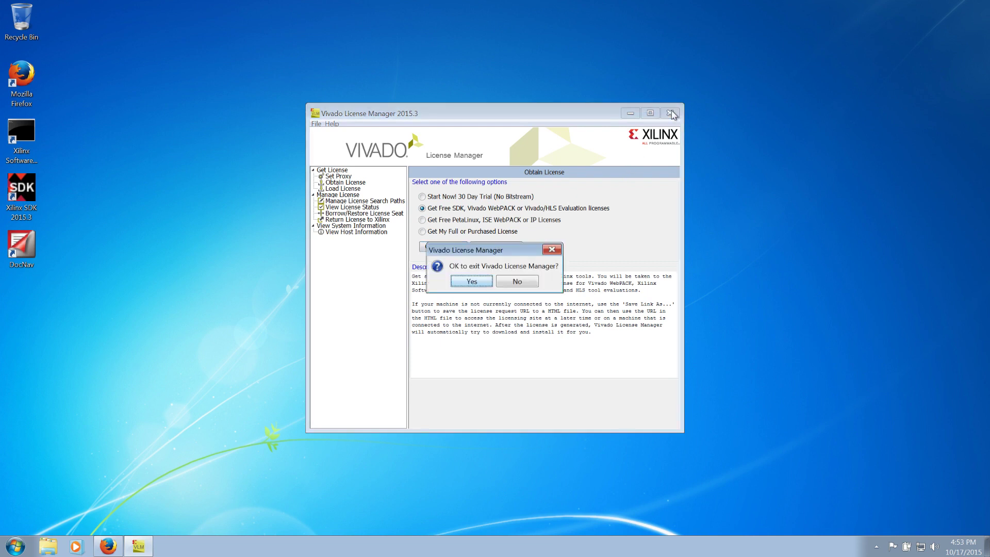
click(471, 281)
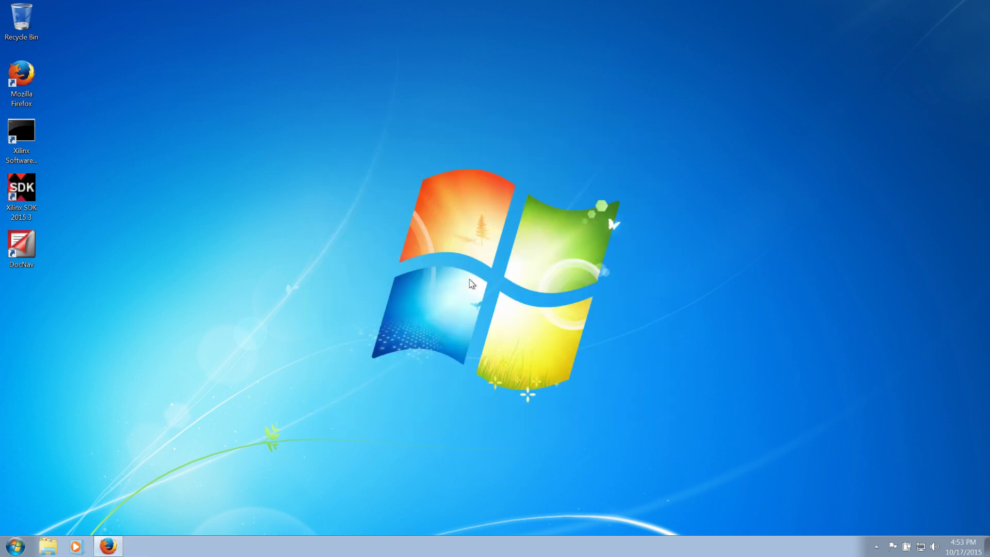
Relaunch Xilinx SDK 2015.3 on the default workspace and enlarge its window.
double_click(24, 188)
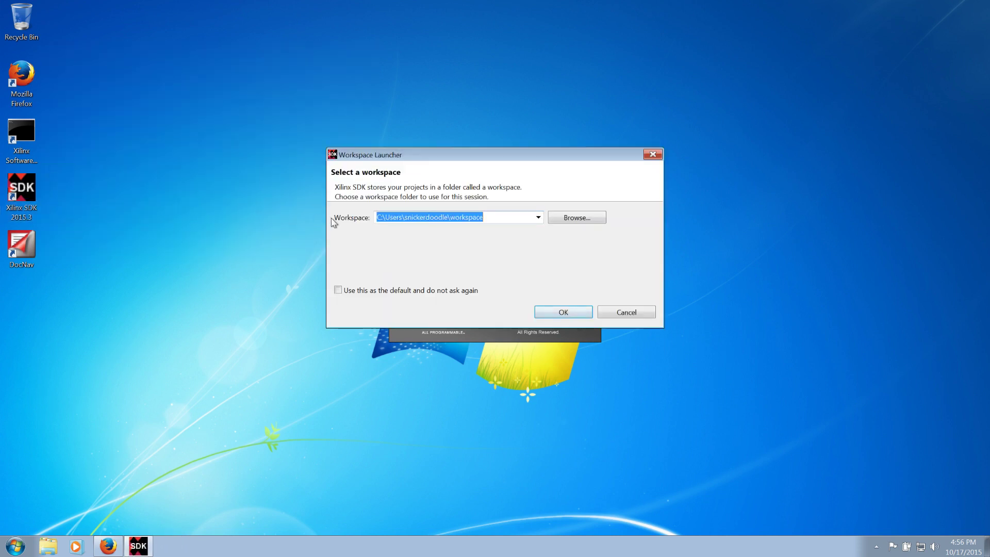
click(564, 312)
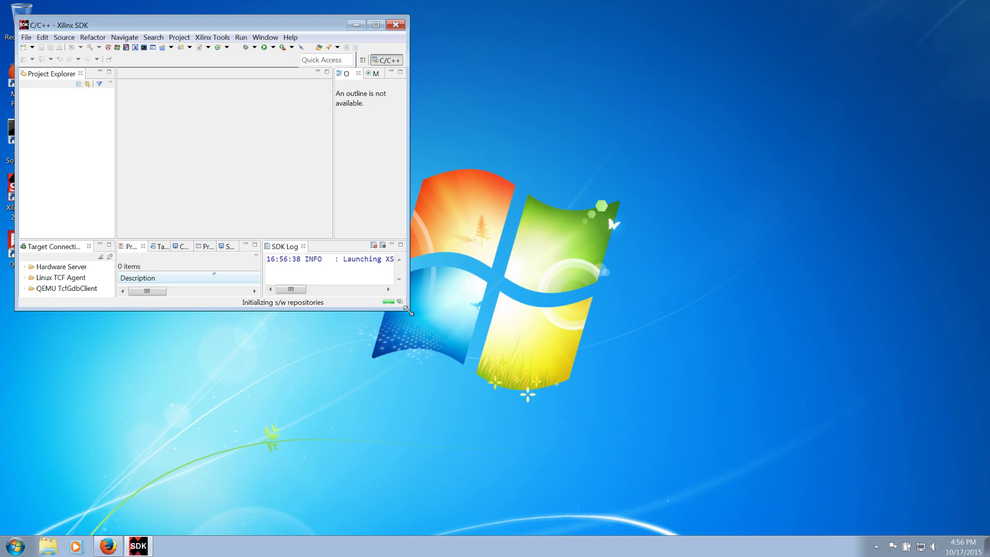
drag(408, 310, 551, 410)
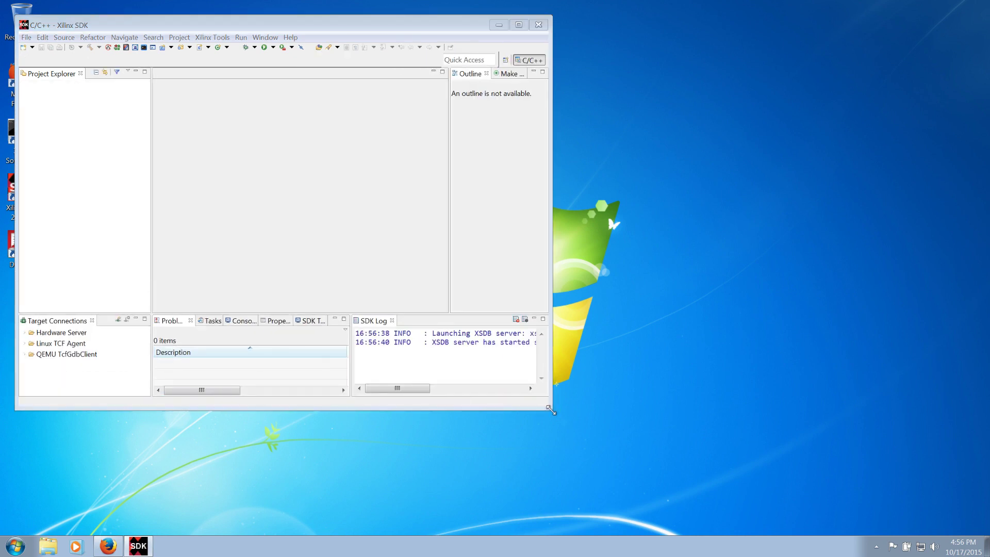